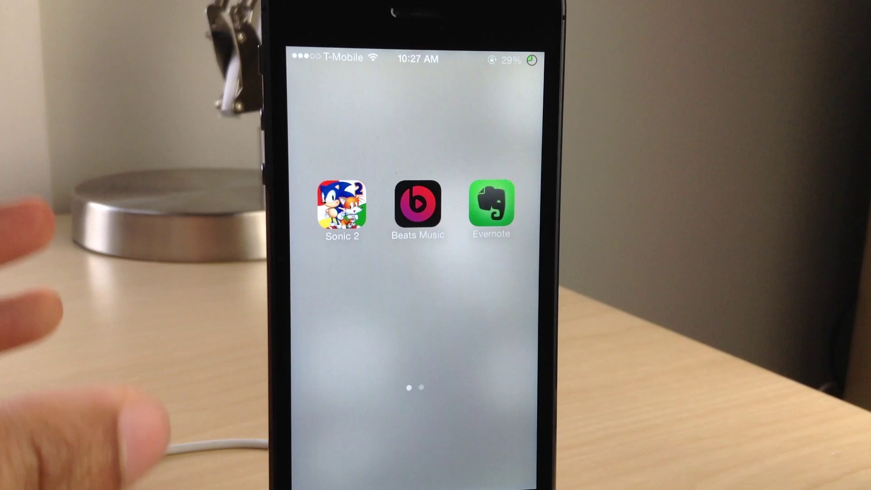
Step: Close the open Music folder, then reopen it full screen and close it again
click(442, 388)
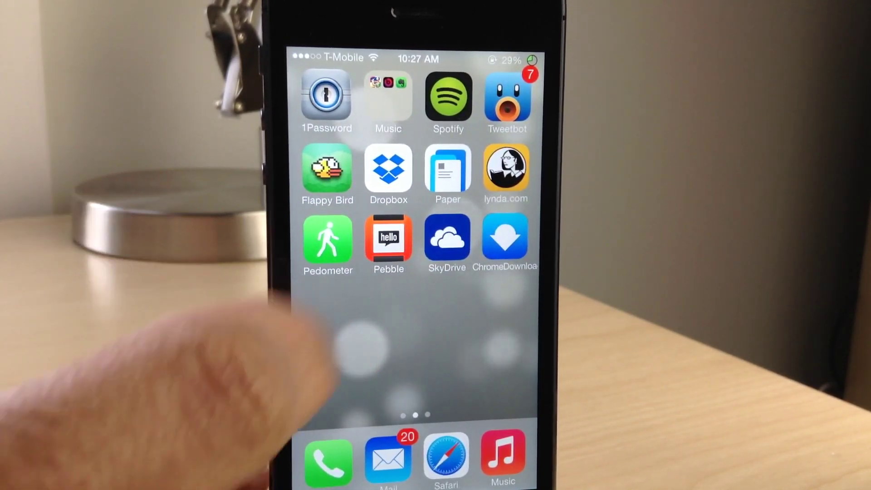
click(389, 101)
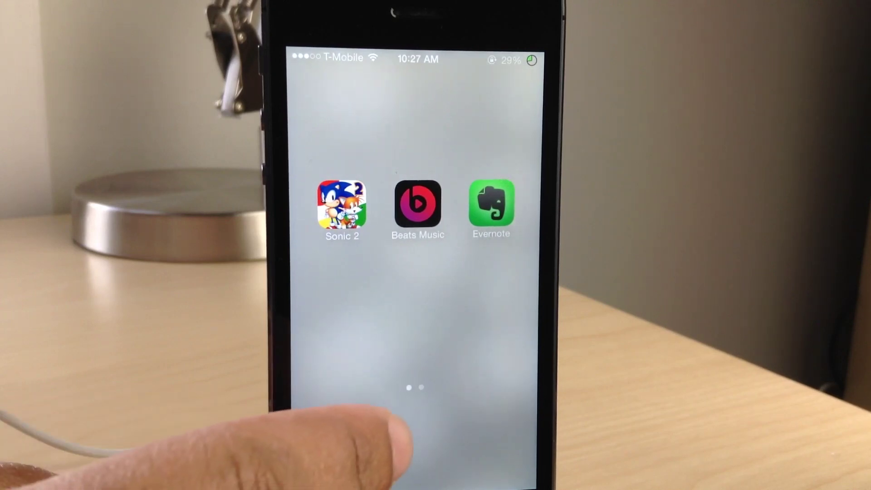
click(367, 435)
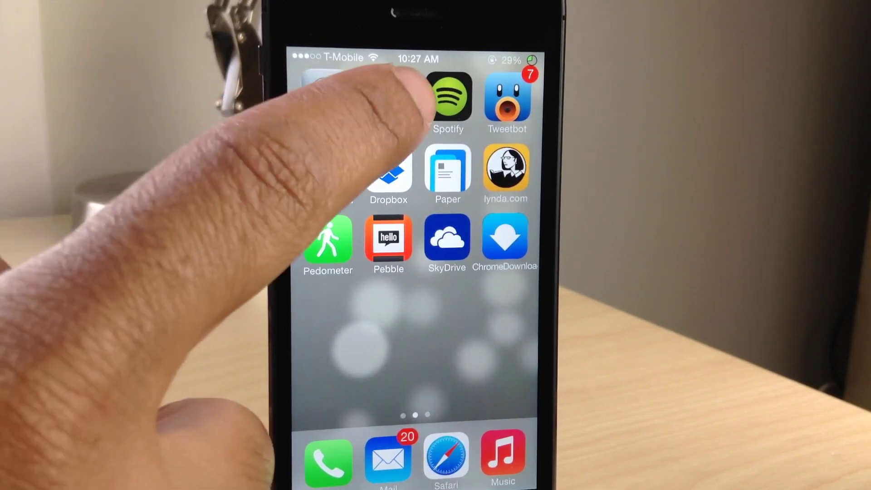
Step: Open and close the Music folder once more, then launch Settings from the first home page
click(388, 100)
click(381, 421)
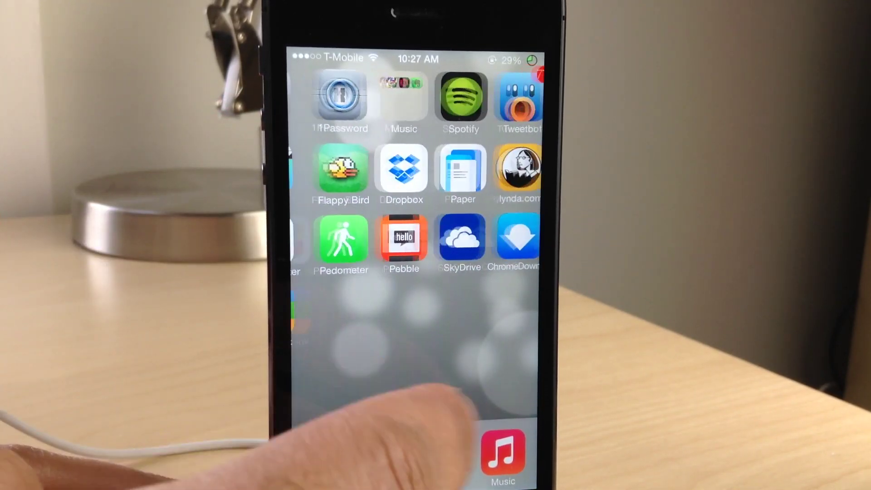
drag(436, 408, 327, 408)
click(383, 369)
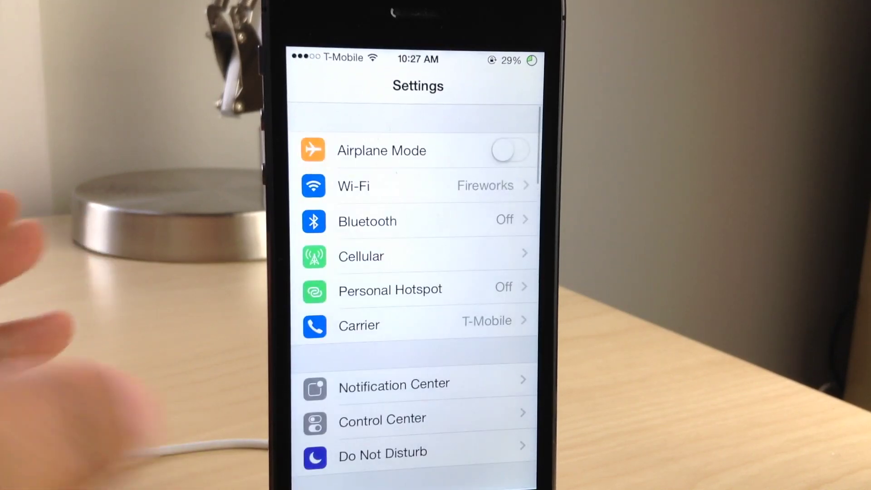
scroll(415, 340, down, 10)
scroll(416, 340, down, 10)
scroll(416, 340, down, 10)
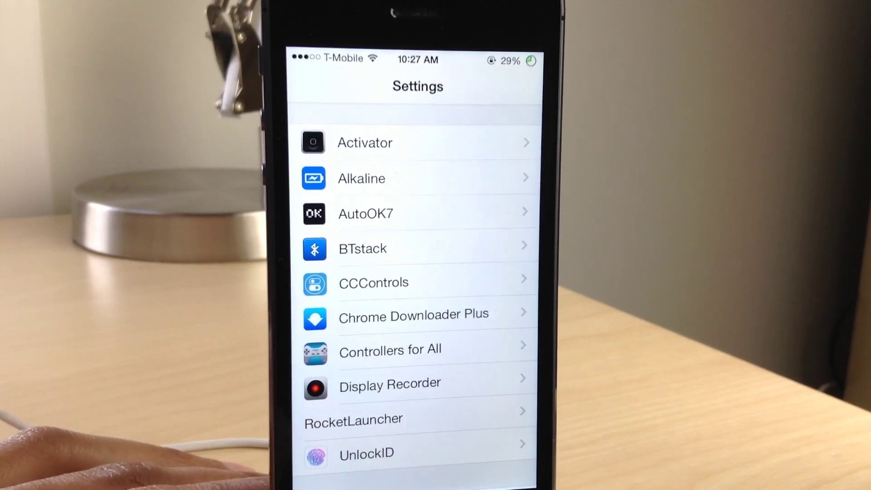
Step: Leave the Settings tweak list with the Home button, back to the first home page
key(super)
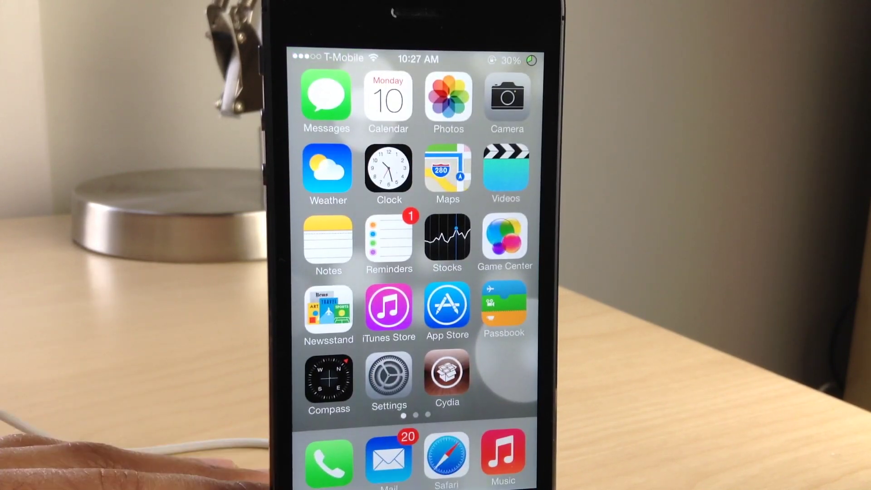
Step: Launch Cydia to view the FolderBoard 1.0.1 package details, then return home
click(447, 375)
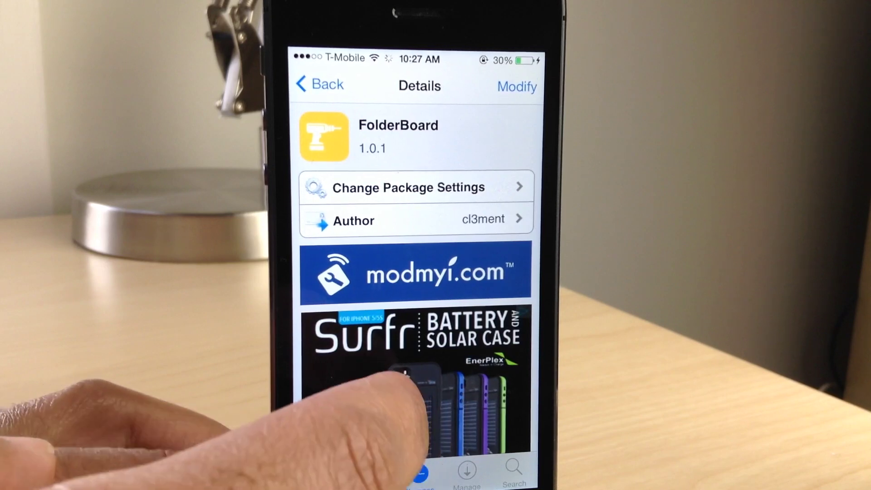
scroll(416, 306, down, 5)
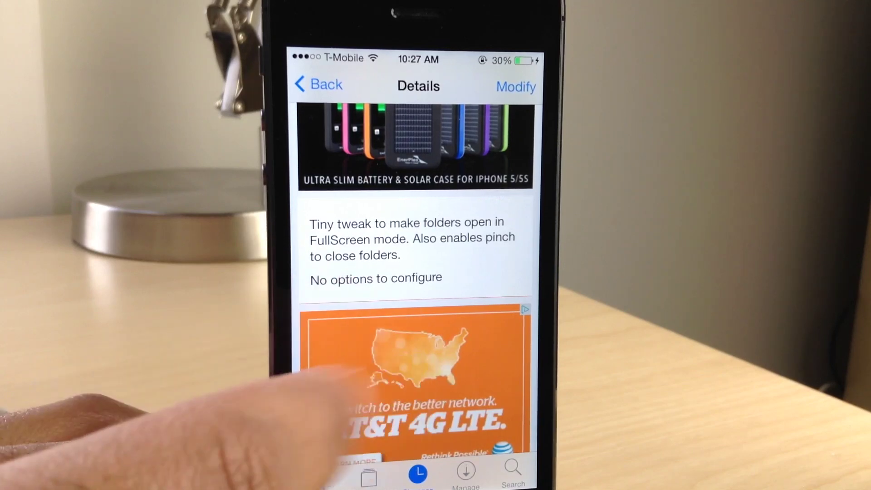
scroll(415, 273, up, 5)
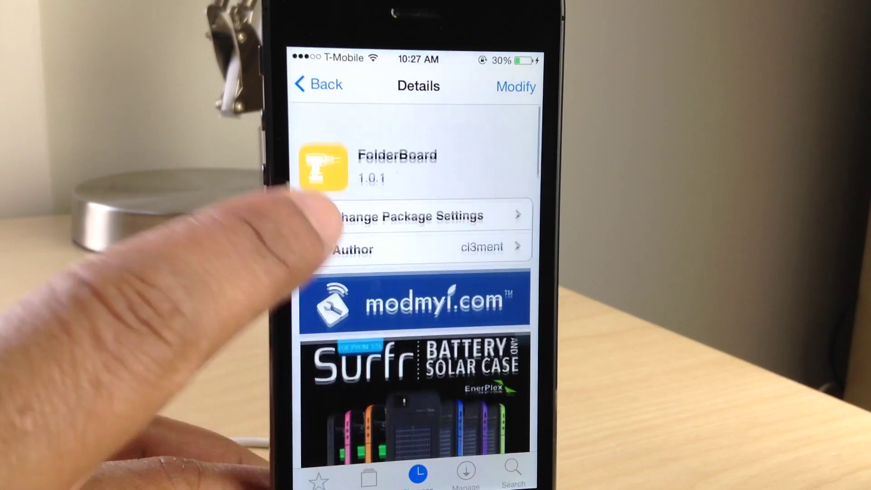
key(super)
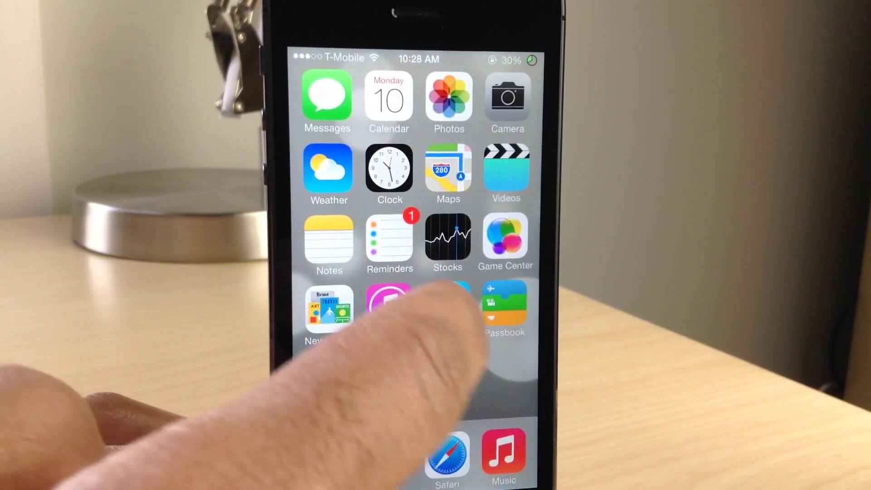
scroll(415, 272, right, 5)
Step: Open the Music folder full screen showing Sonic 2, Beats Music and Evernote, then close it
click(435, 89)
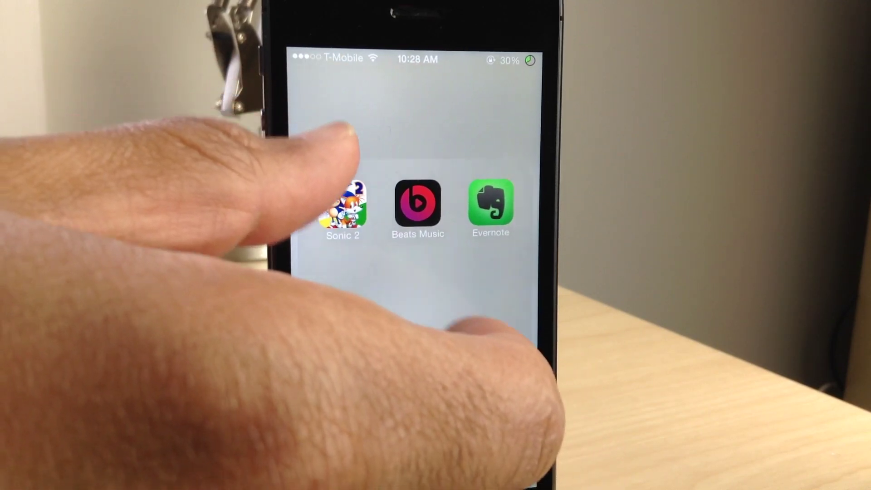
click(348, 320)
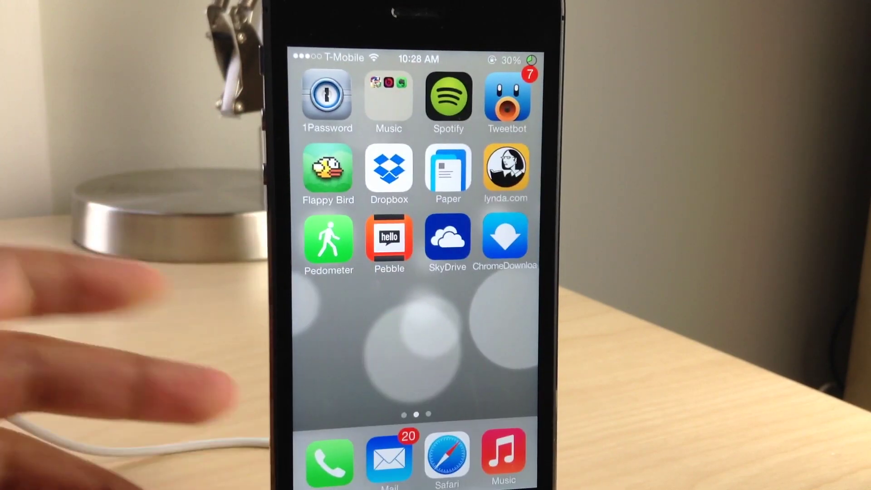